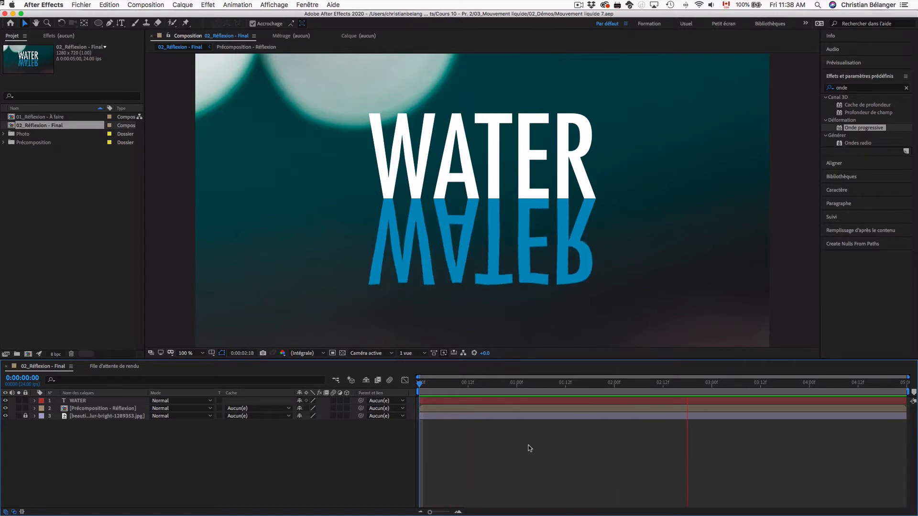
In the composition 01_Réflexion - À faire, apply the Onde progressive effect to the WATER - Réflexion layer and preview the animation.
key(space)
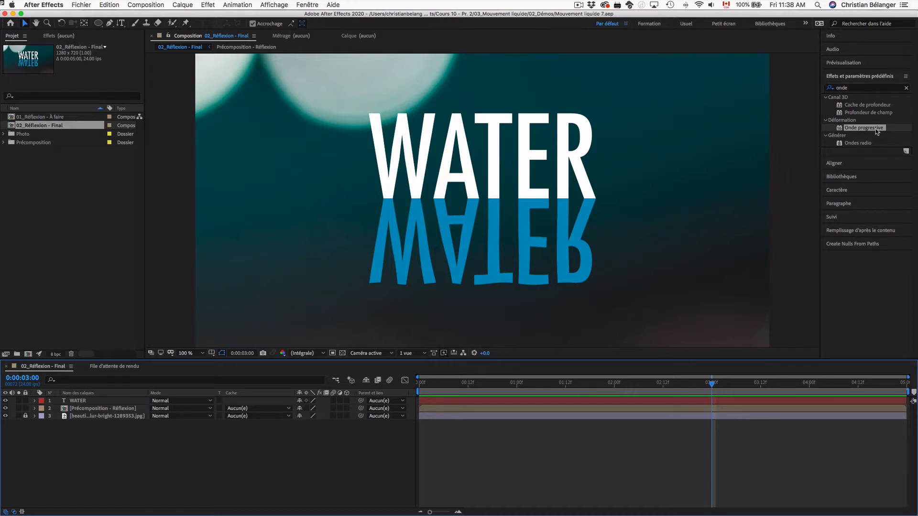
click(59, 120)
double_click(60, 118)
click(97, 410)
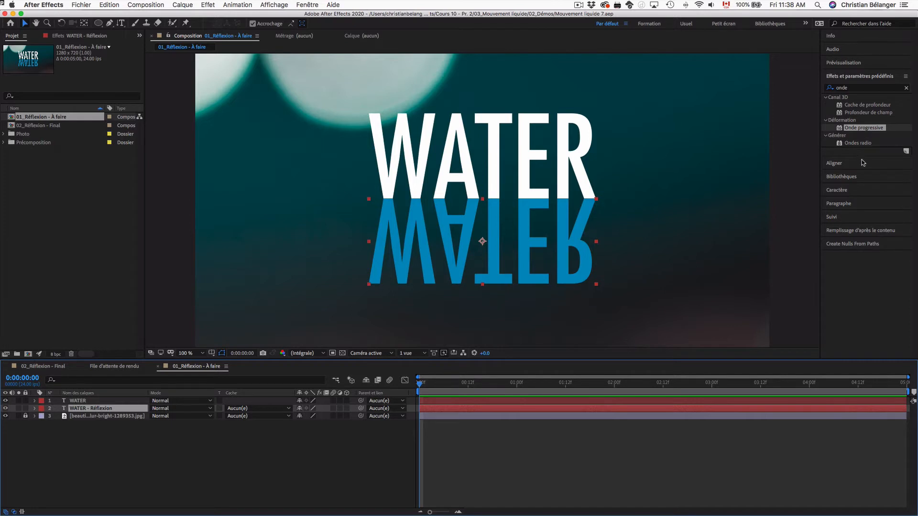
double_click(865, 128)
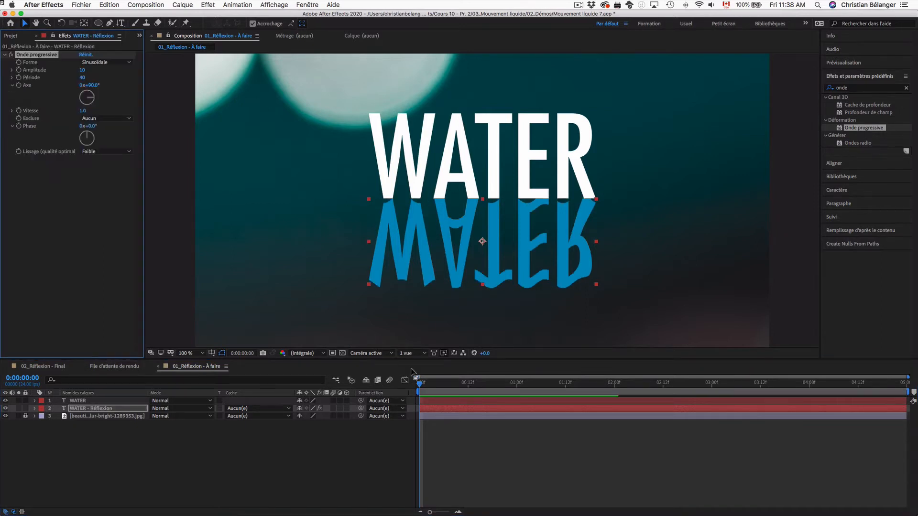
key(space)
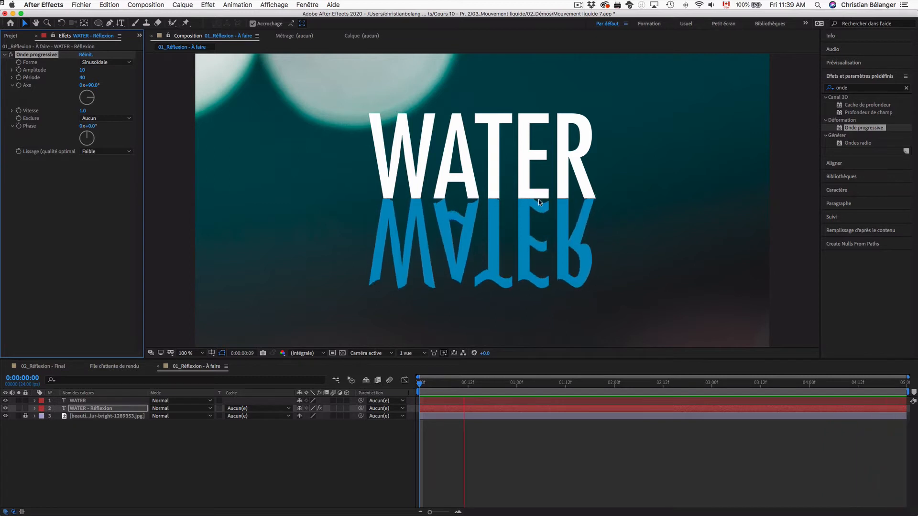
key(space)
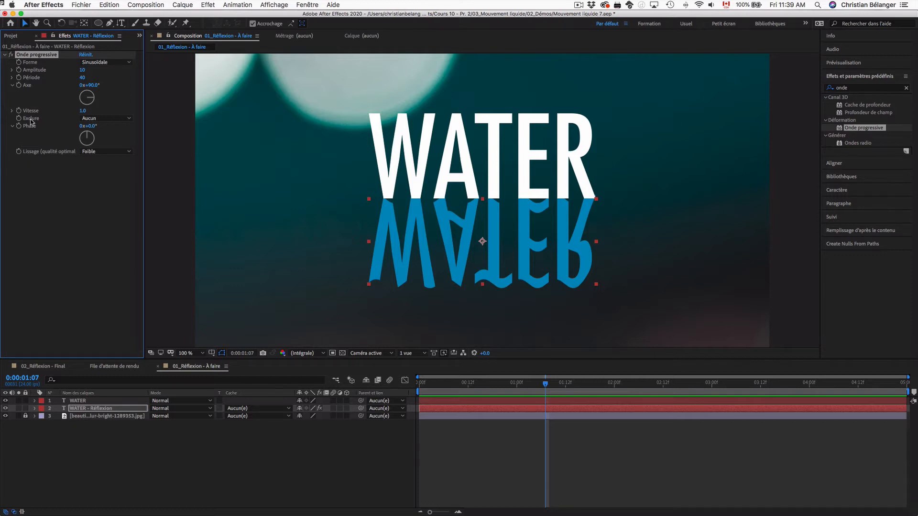
Set the Onde progressive effect's Exclure option to Bord supérieur and preview the animation.
click(127, 119)
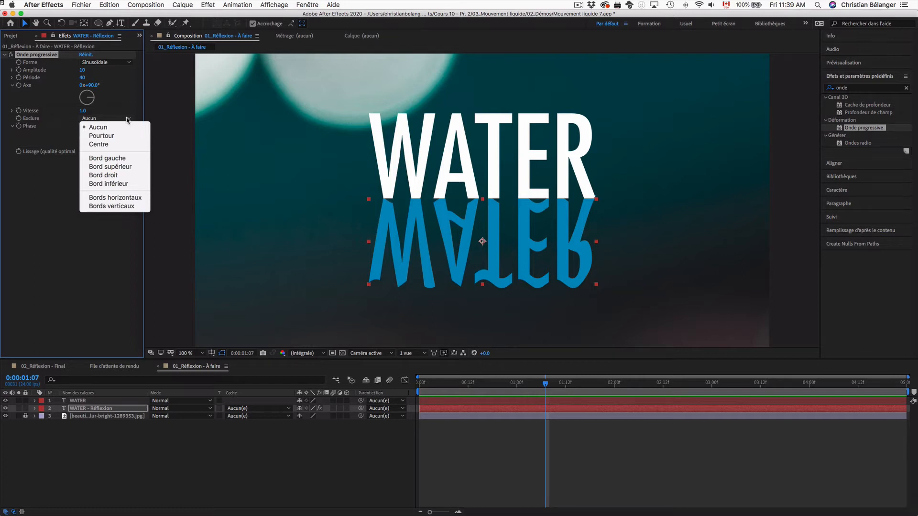
click(123, 167)
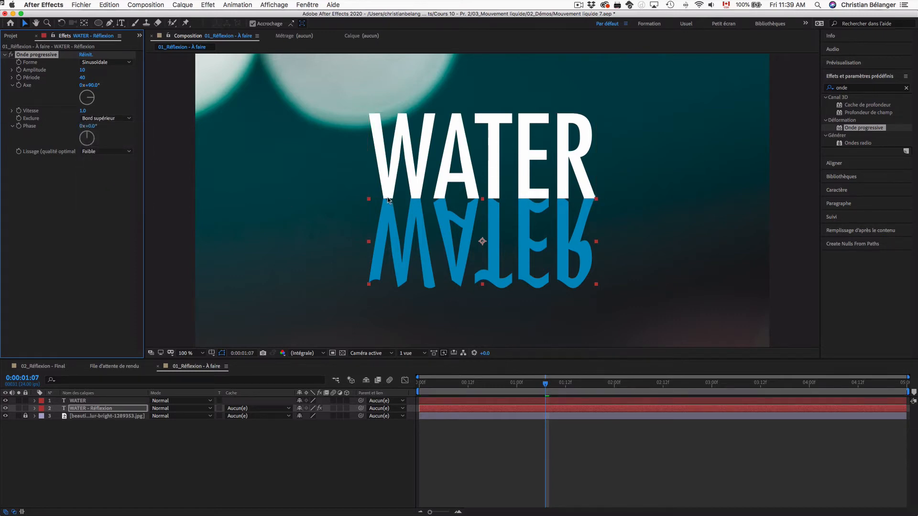
key(space)
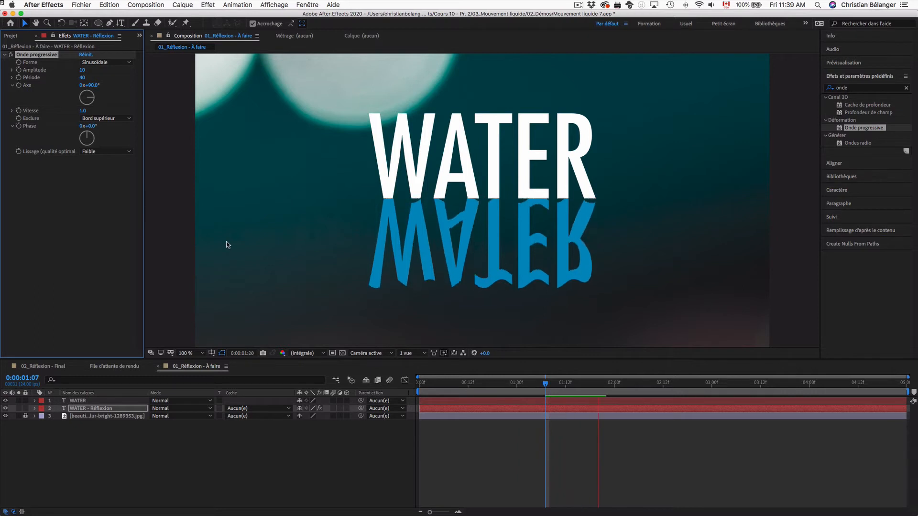
key(space)
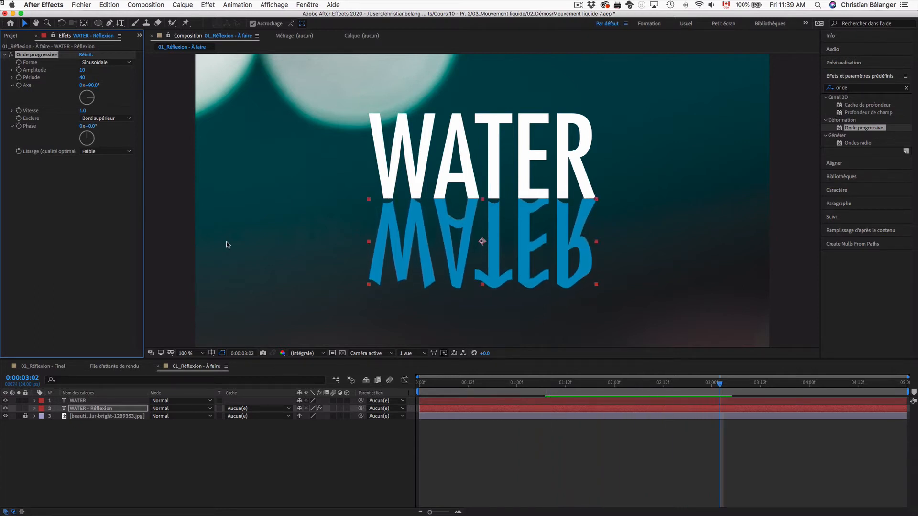
Try aligning the WATER - Réflexion layer to the top edge of the composition and preview the wave there.
key(comma)
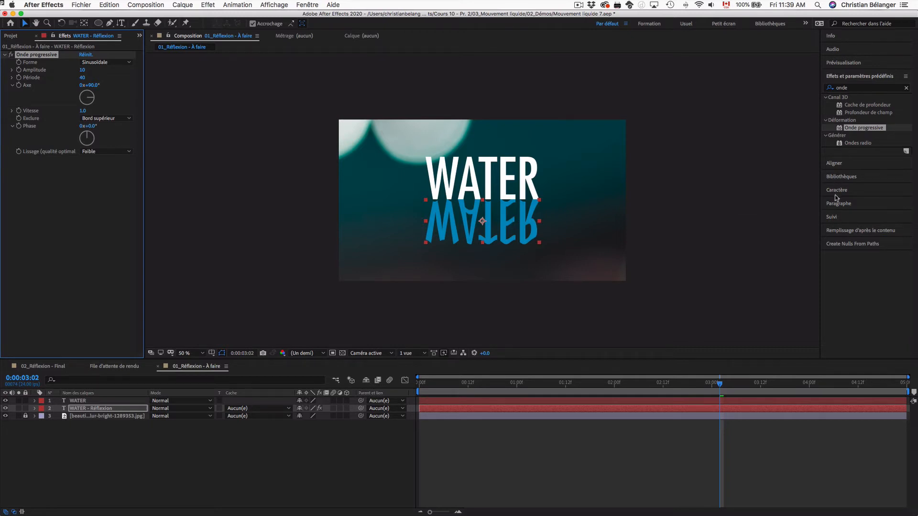
click(839, 165)
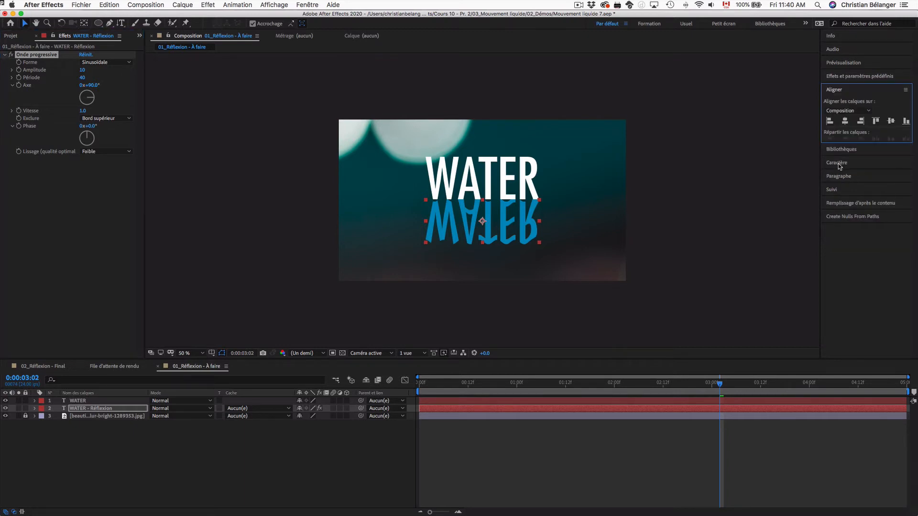
click(876, 122)
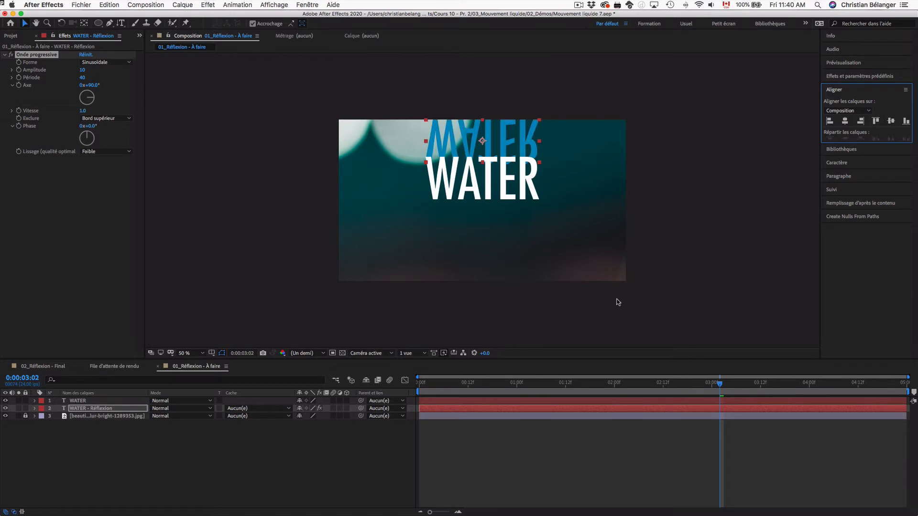
key(period)
scroll(528, 325, up, 5)
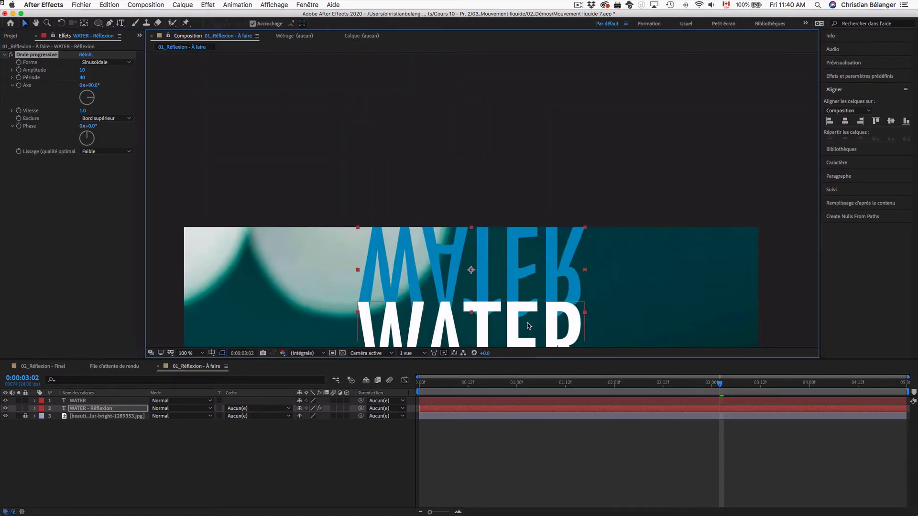
key(space)
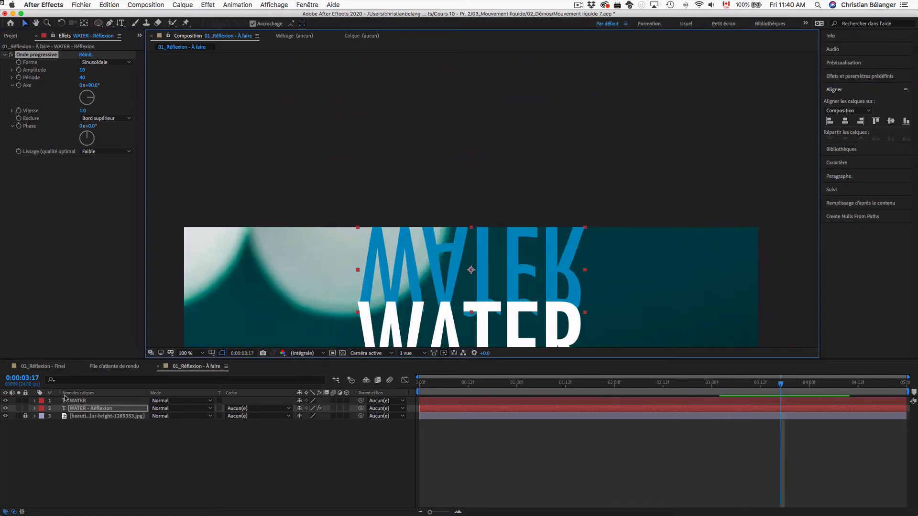
Try hiding the WATER layer and preview the reflection's wave along the composition's top edge.
click(5, 401)
key(space)
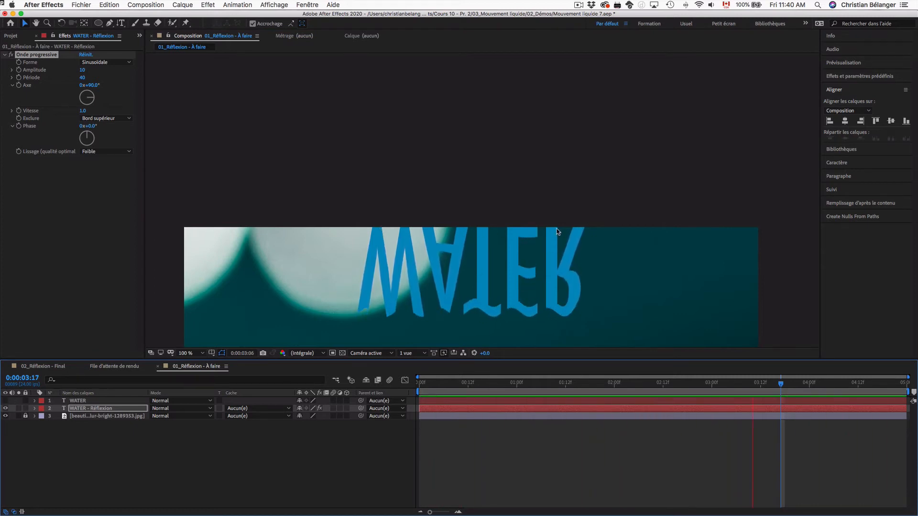
key(space)
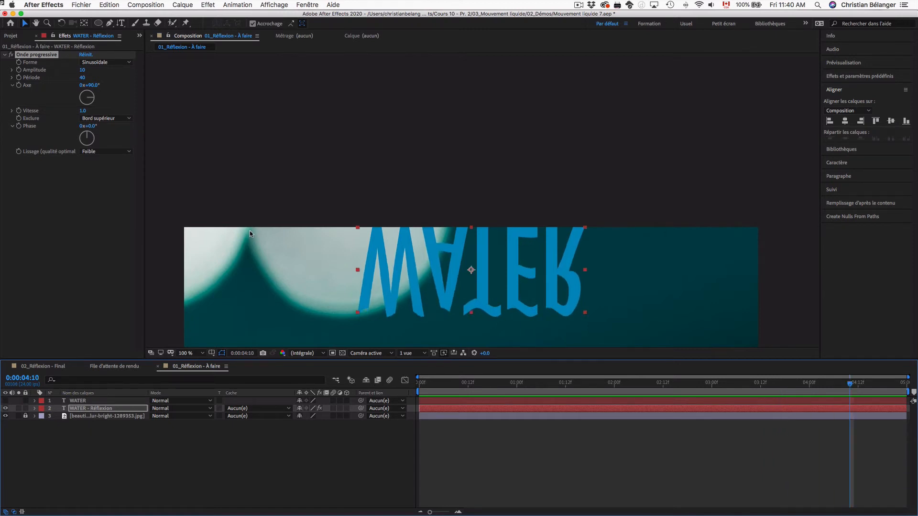
key(h)
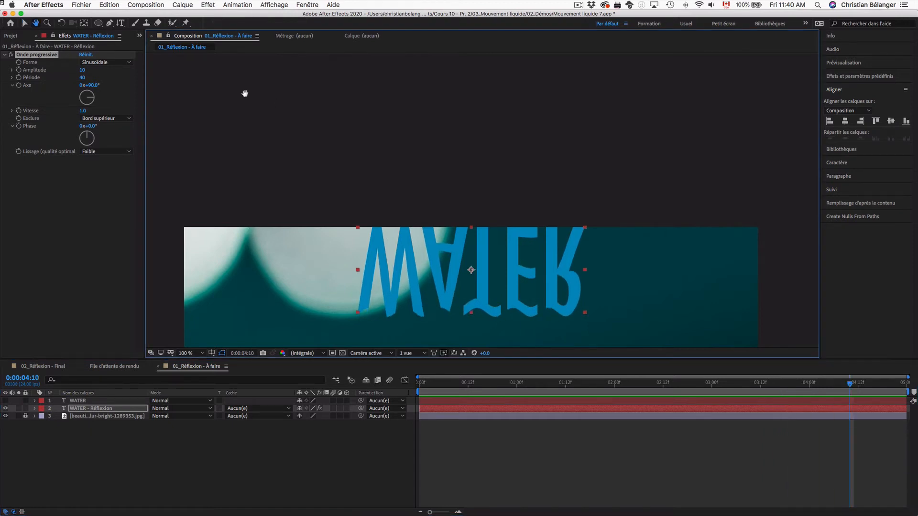
double_click(36, 22)
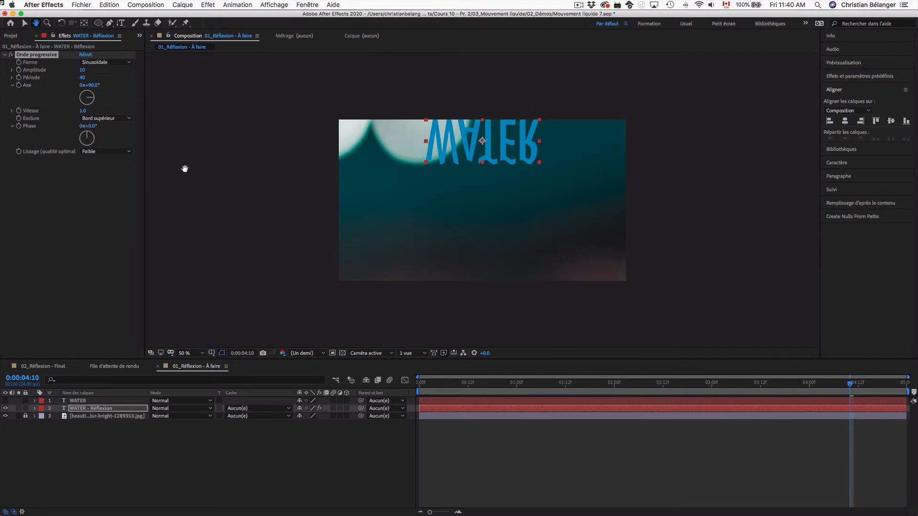
scroll(184, 169, up, 1)
key(v)
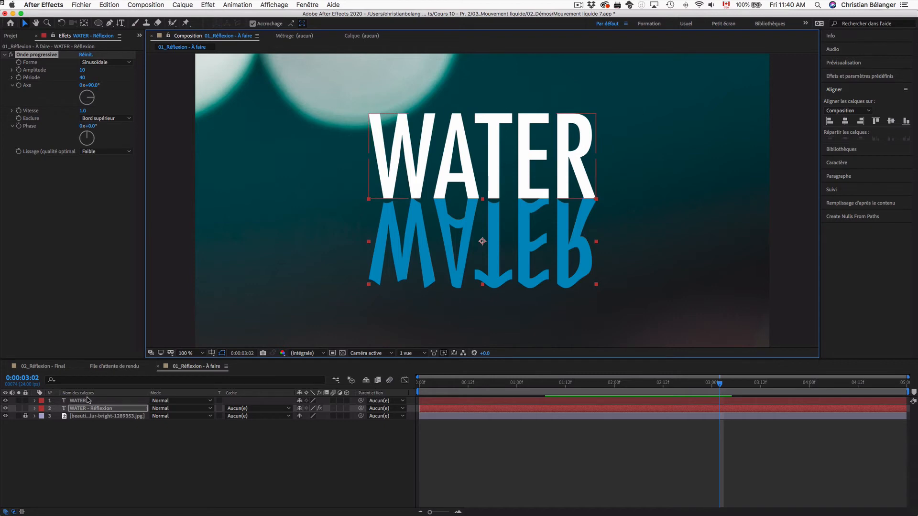
Precompose the WATER - Réflexion layer as WATER - Réflexion - Comp 1, moving all attributes and matching the selected layer's duration.
key(comma)
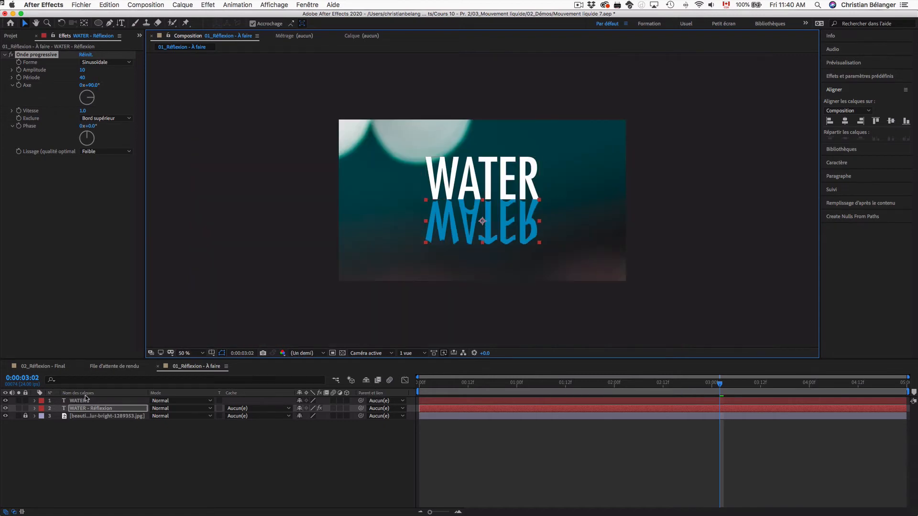
click(110, 409)
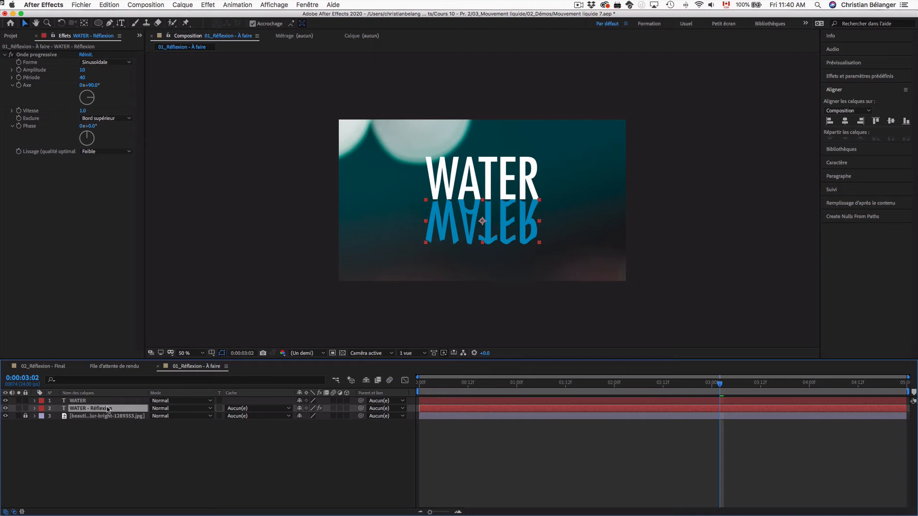
right_click(108, 410)
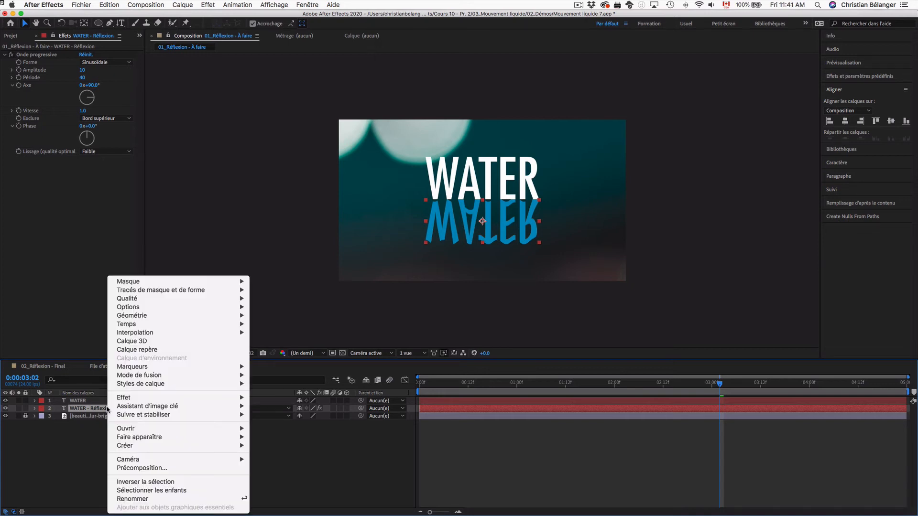
click(140, 468)
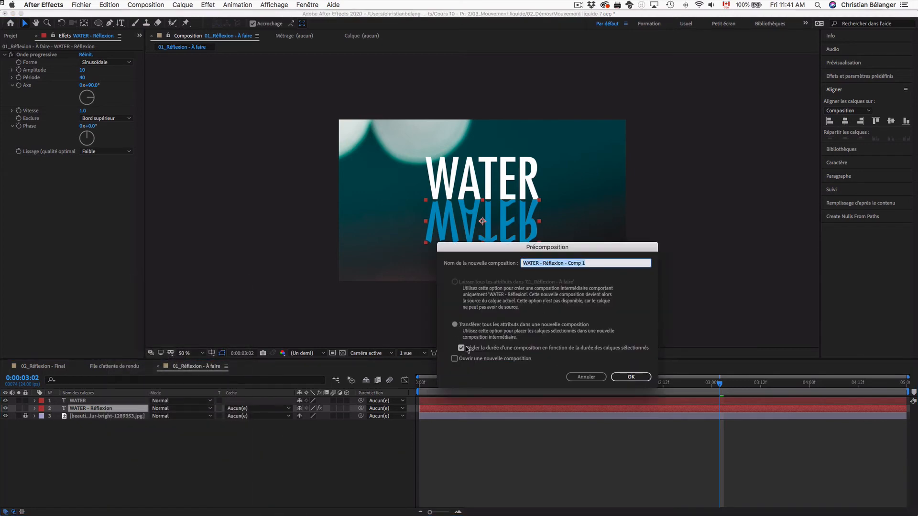
click(630, 377)
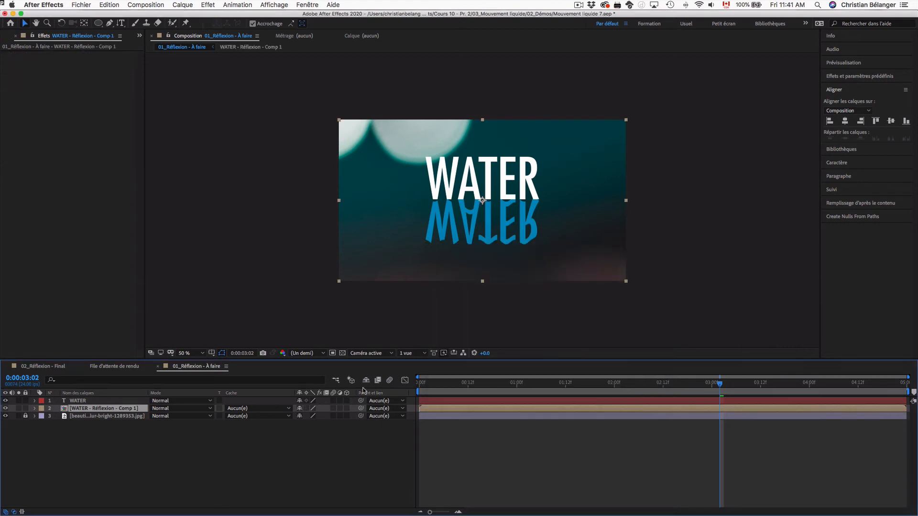
Inside the WATER - Réflexion - Comp 1 precomposition, align the WATER - Réflexion text layer to the composition's top edge.
double_click(104, 409)
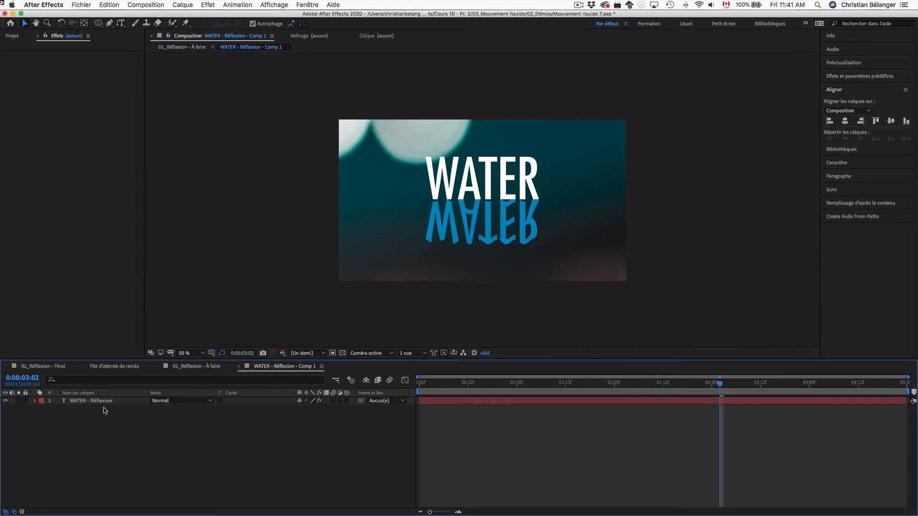
click(94, 401)
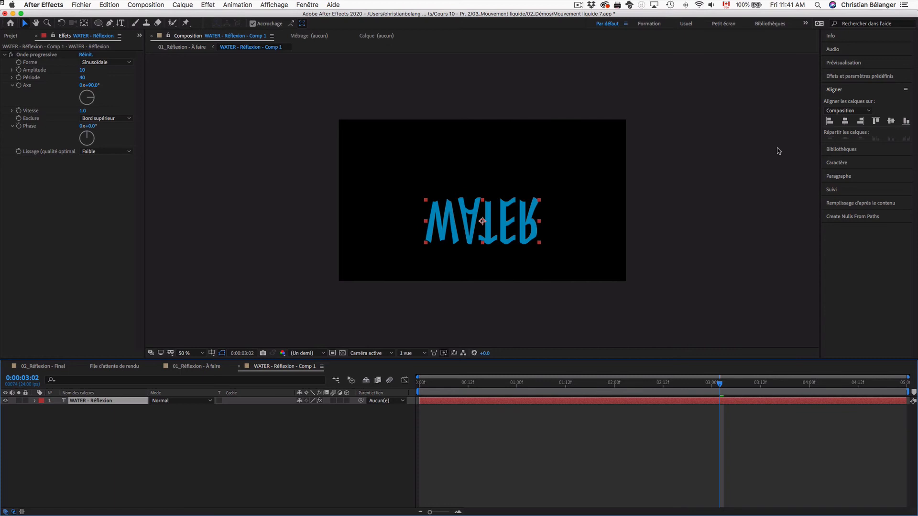
click(876, 121)
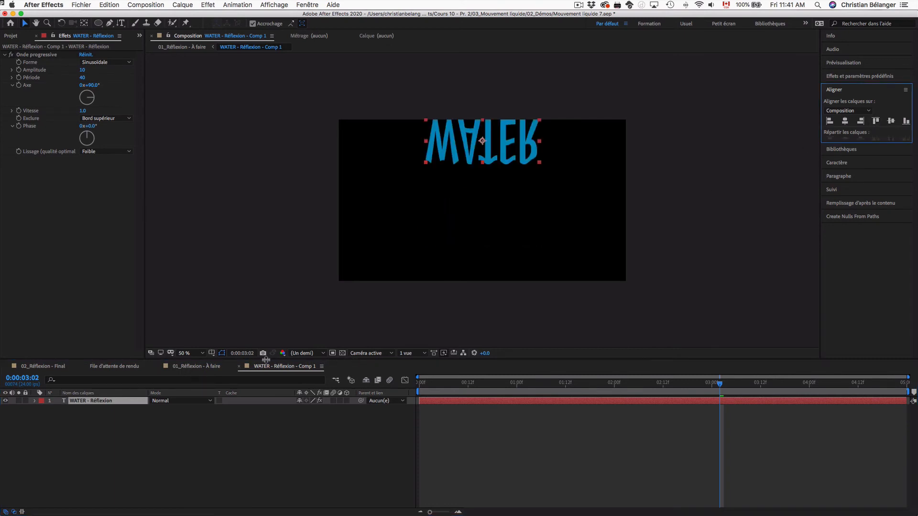
In 01_Réflexion - À faire, move the precomposed reflection down so its top edge meets the baseline of the white WATER text.
key(Tab)
click(187, 359)
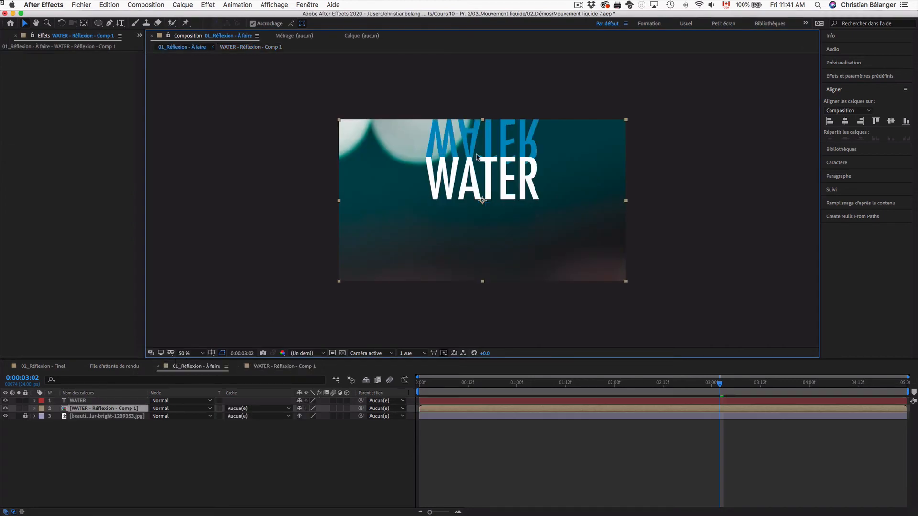
drag(536, 135, 534, 204)
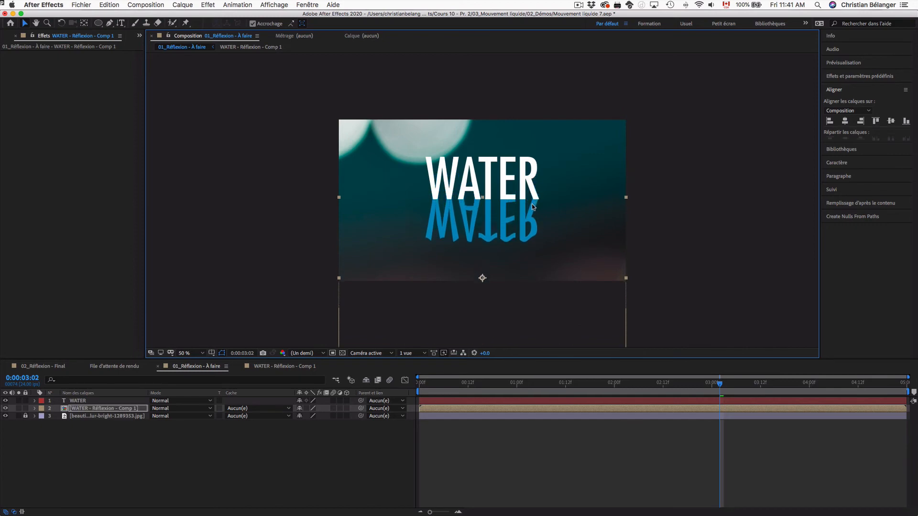
key(z)
drag(423, 185, 474, 217)
key(Down)
key(Down)
key(Down)
key(Down)
key(Down)
key(Down)
key(Down)
key(Down)
key(Down)
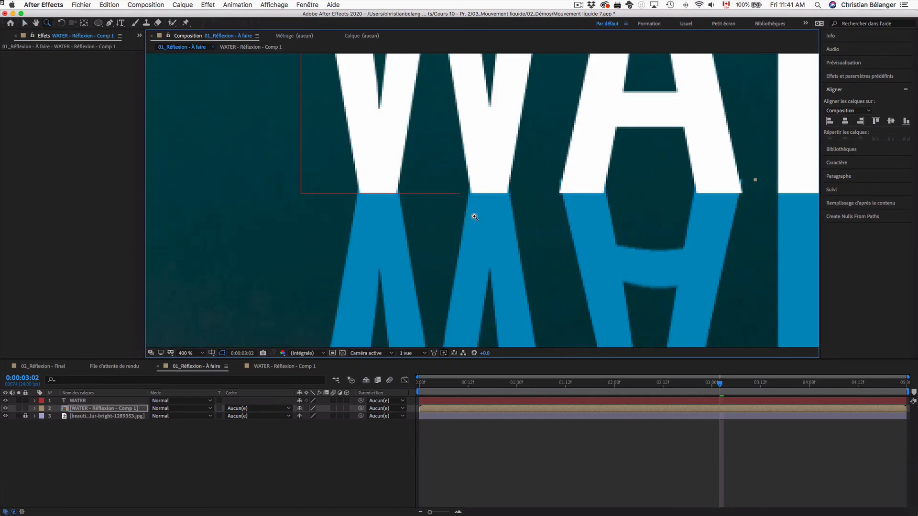
key(Up)
key(Up)
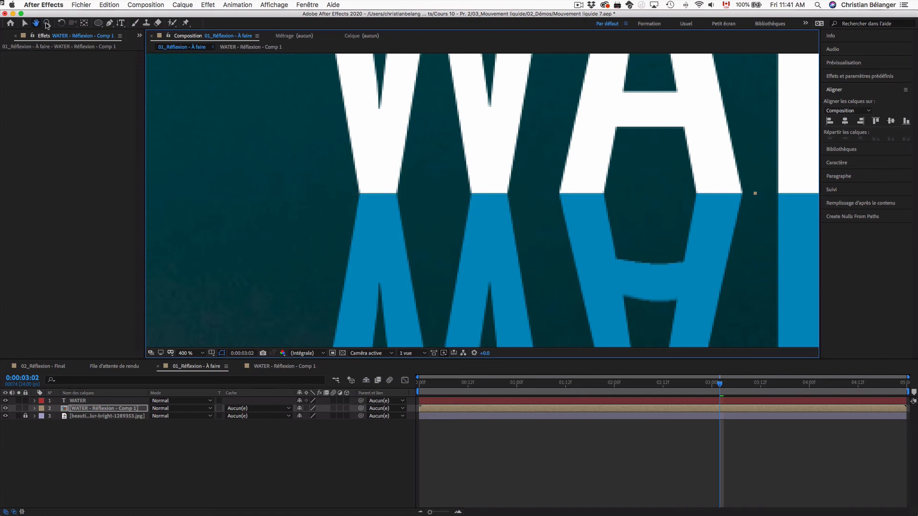
Deselect the reflection layer and preview the wave animation where the reflection meets the white text.
click(37, 24)
double_click(37, 24)
scroll(191, 315, up, 1)
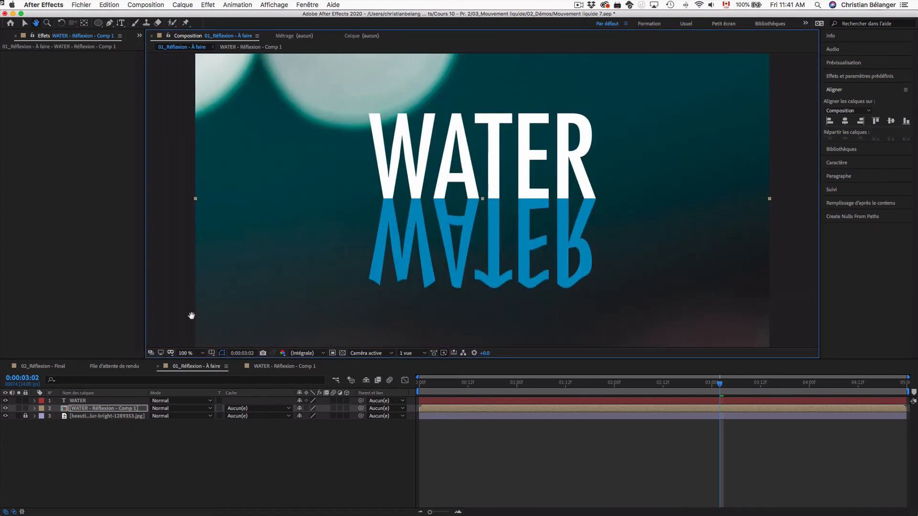
key(v)
click(263, 483)
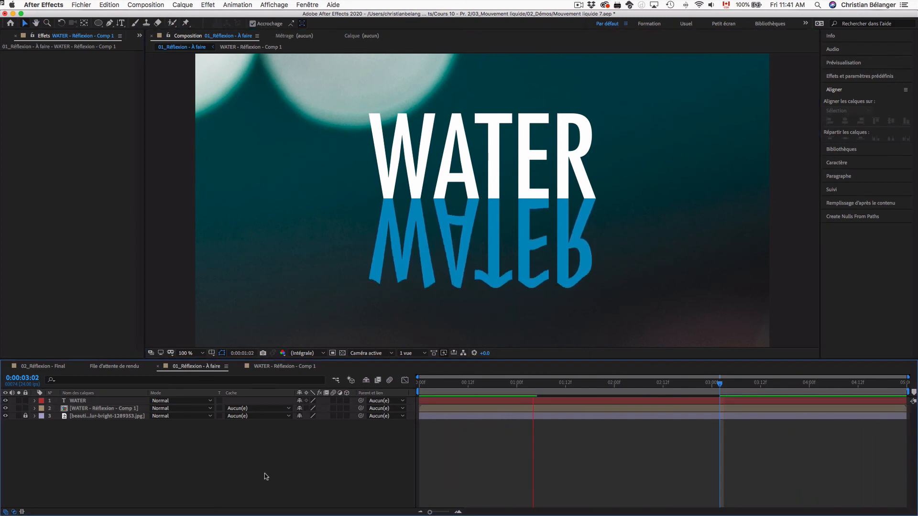
key(space)
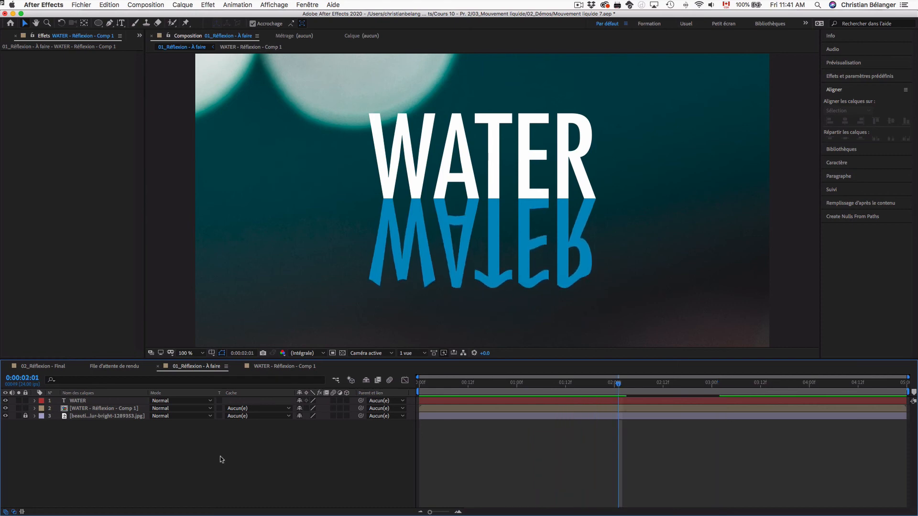
Inside the WATER - Réflexion - Comp 1 precomposition, set the Onde progressive effect's Période to 60 and preview the ripple.
click(134, 411)
double_click(133, 410)
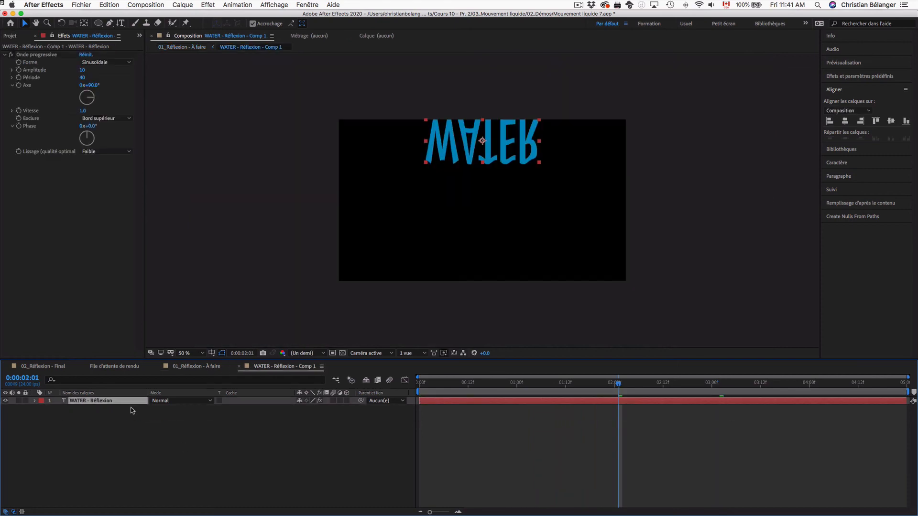
key(period)
drag(369, 109, 360, 199)
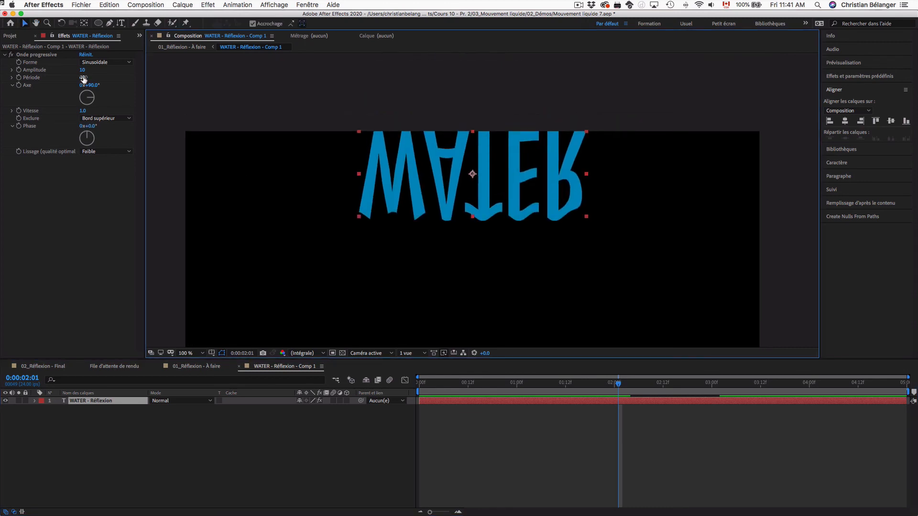
drag(84, 79, 130, 80)
drag(146, 80, 176, 81)
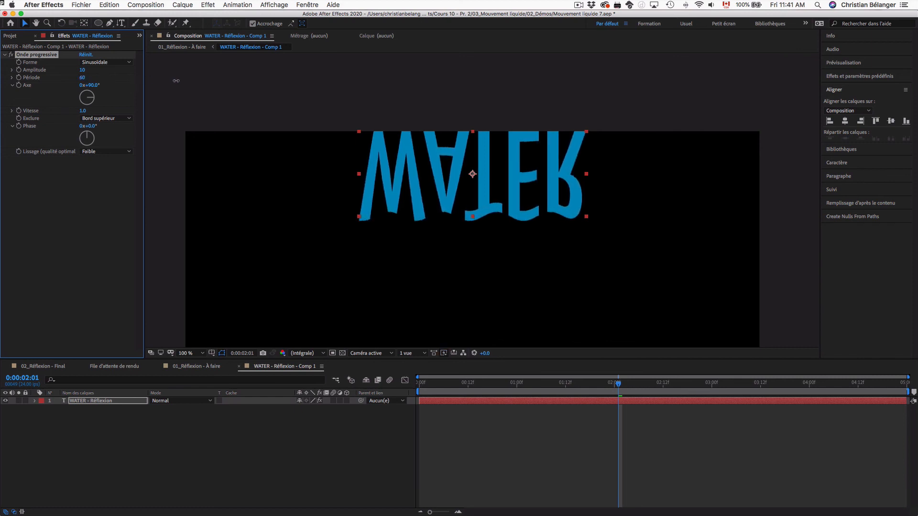
key(space)
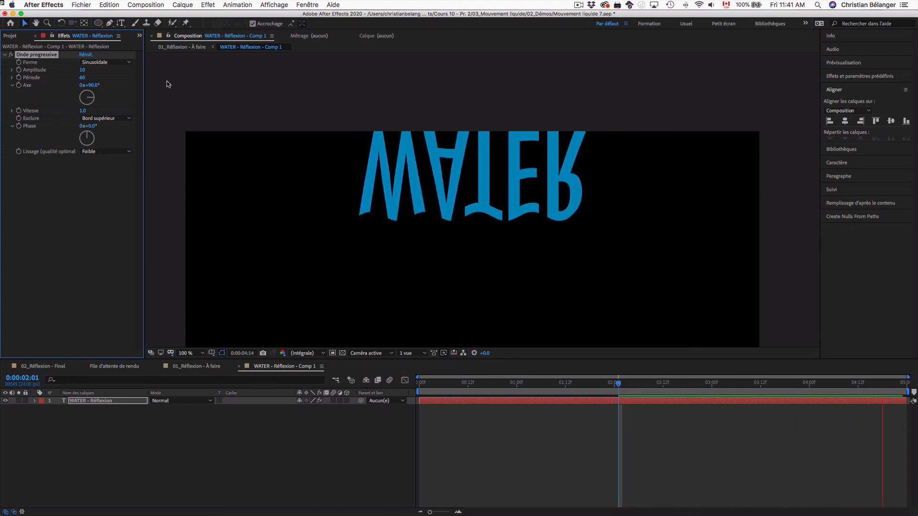
key(space)
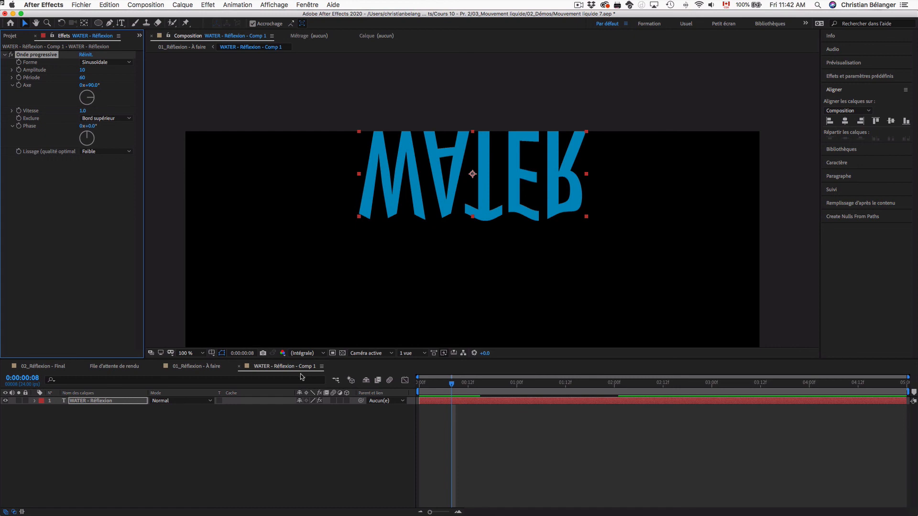
Return to the 01_Réflexion - À faire composition and preview the reflection's wave animation beneath the white WATER text.
click(329, 431)
key(Tab)
click(261, 434)
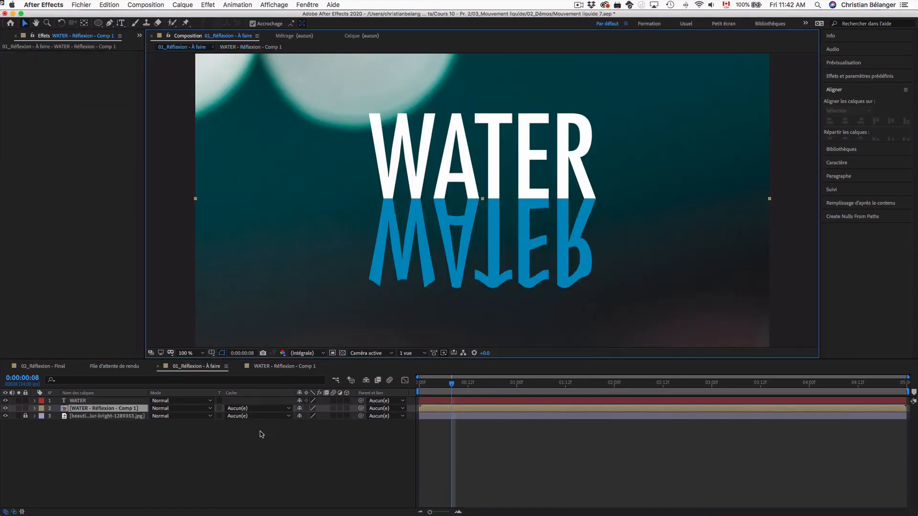
key(space)
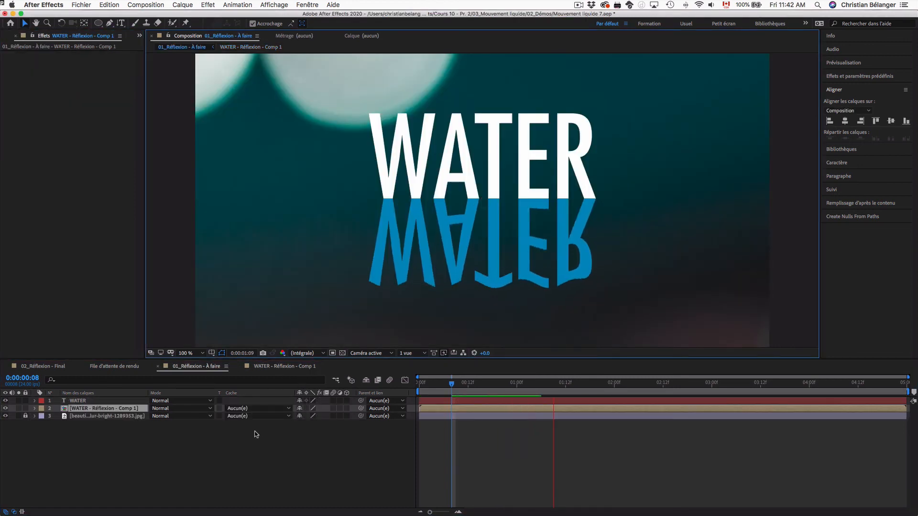
key(space)
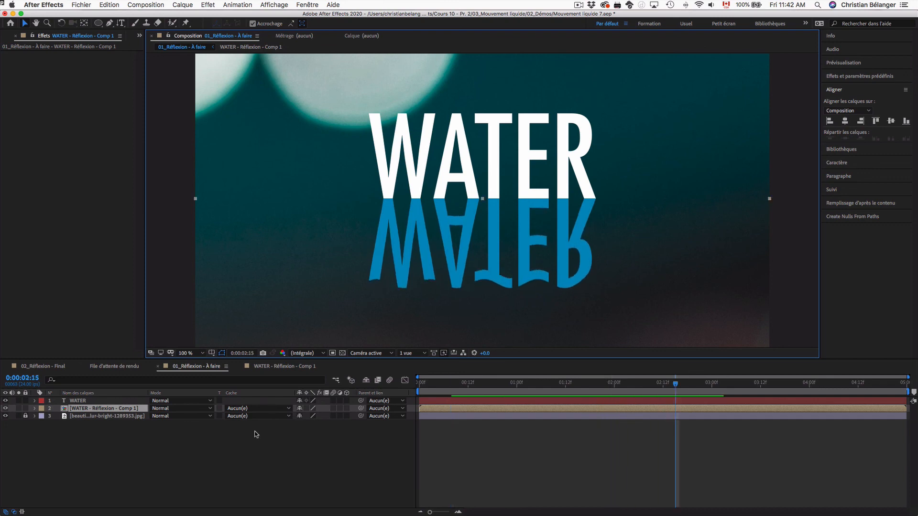